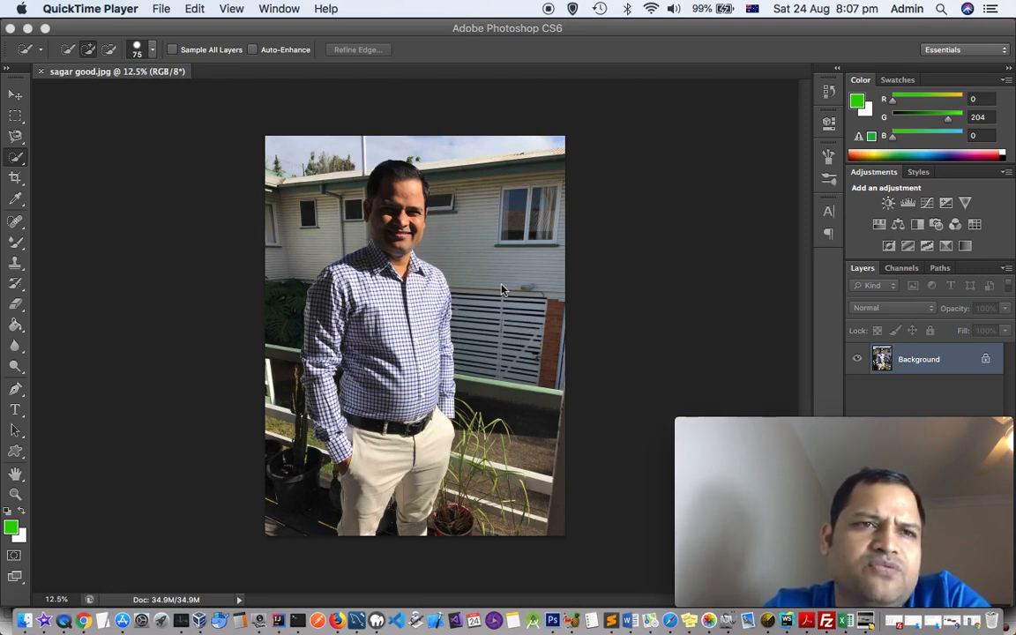
Select the man's trousers, shirt, neck and head with the Quick Selection Tool
{"action": "left_click", "coordinate": [22, 164]}
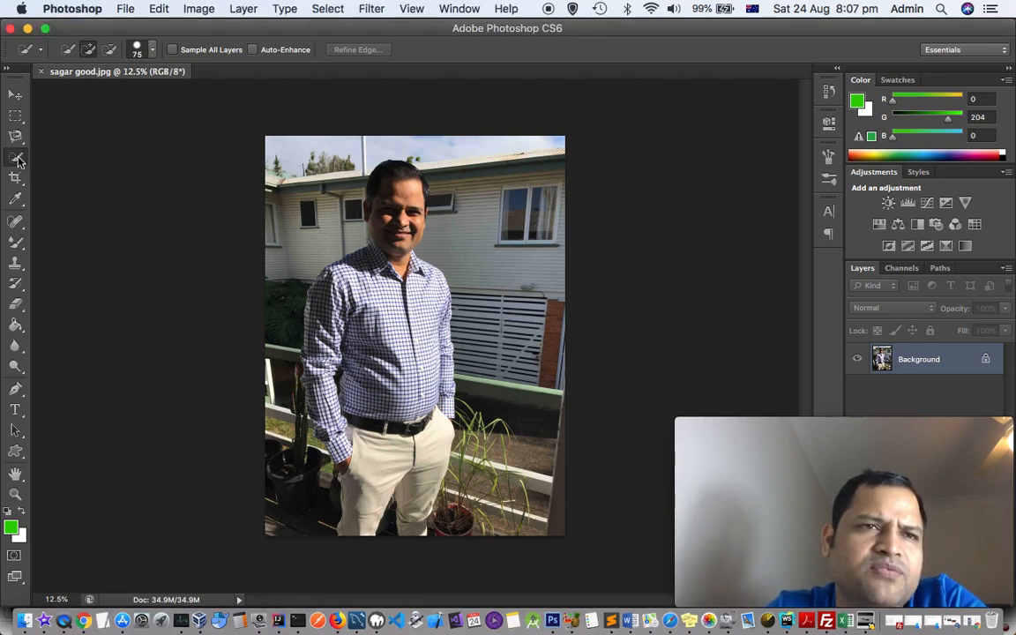
{"action": "left_click", "coordinate": [18, 159]}
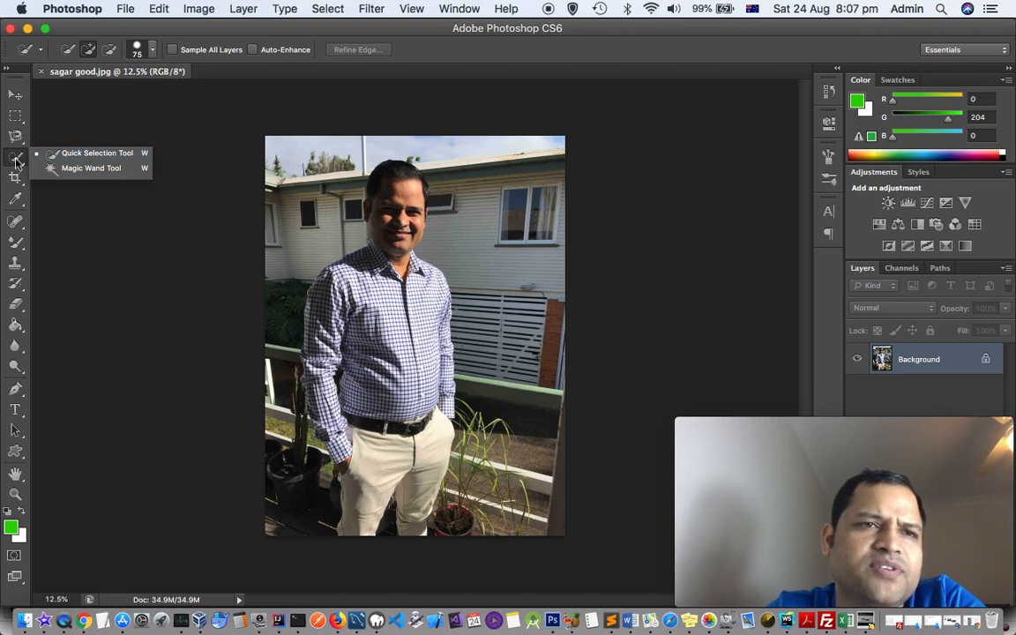
{"action": "left_click", "coordinate": [99, 154]}
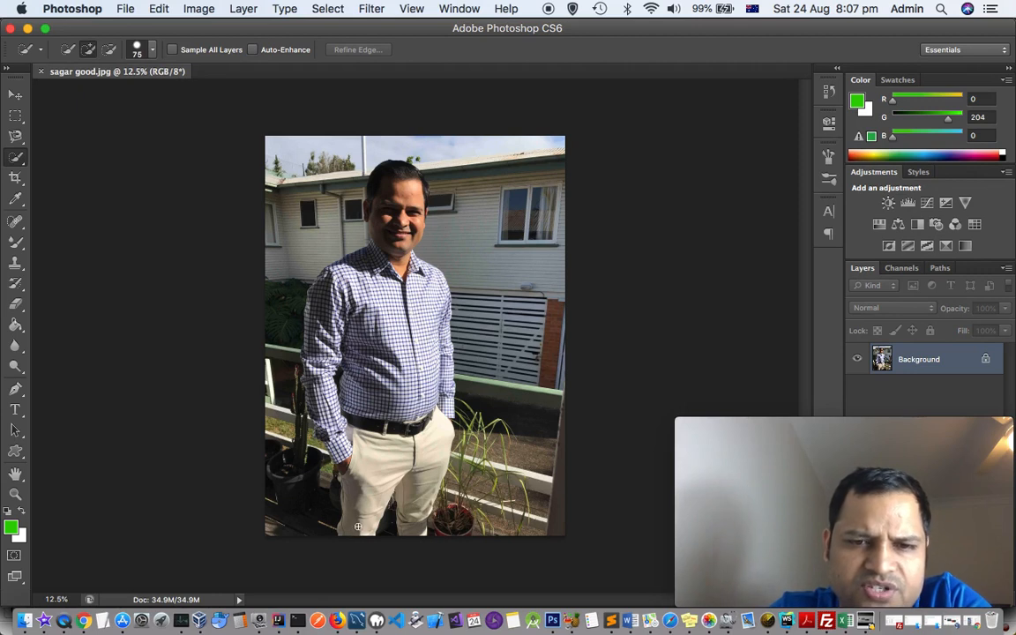
{"action": "mouse_move", "coordinate": [356, 531]}
{"action": "left_mouse_down"}
{"action": "mouse_move", "coordinate": [359, 483]}
{"action": "mouse_move", "coordinate": [331, 431]}
{"action": "mouse_move", "coordinate": [337, 456]}
{"action": "mouse_move", "coordinate": [329, 445]}
{"action": "left_mouse_up"}
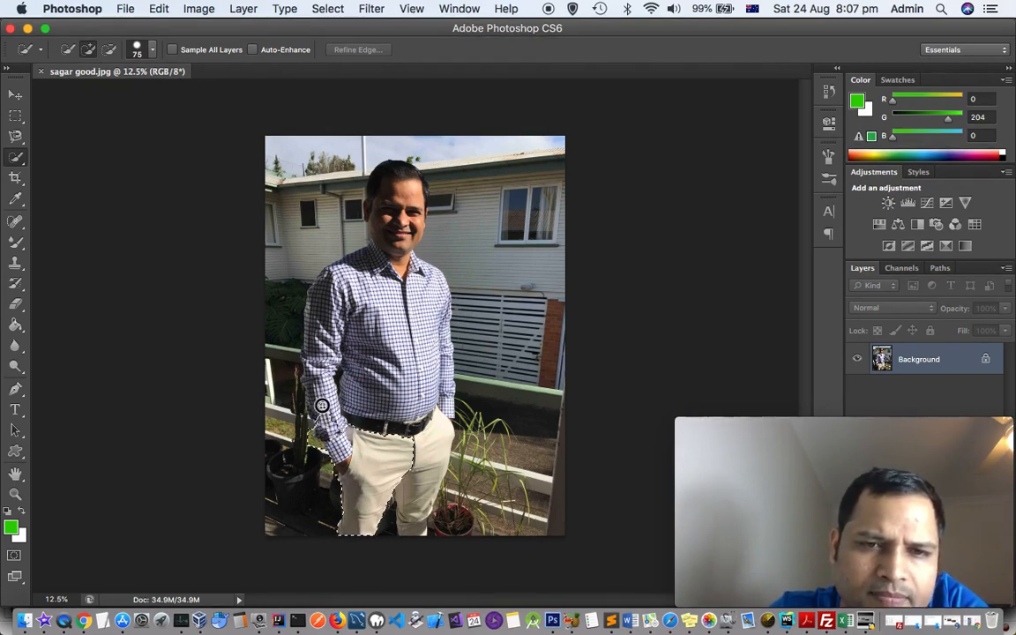
{"action": "mouse_move", "coordinate": [321, 394]}
{"action": "left_mouse_down"}
{"action": "mouse_move", "coordinate": [338, 320]}
{"action": "mouse_move", "coordinate": [354, 359]}
{"action": "mouse_move", "coordinate": [378, 363]}
{"action": "mouse_move", "coordinate": [347, 380]}
{"action": "mouse_move", "coordinate": [343, 423]}
{"action": "mouse_move", "coordinate": [342, 412]}
{"action": "mouse_move", "coordinate": [407, 382]}
{"action": "mouse_move", "coordinate": [420, 425]}
{"action": "mouse_move", "coordinate": [414, 496]}
{"action": "left_mouse_up"}
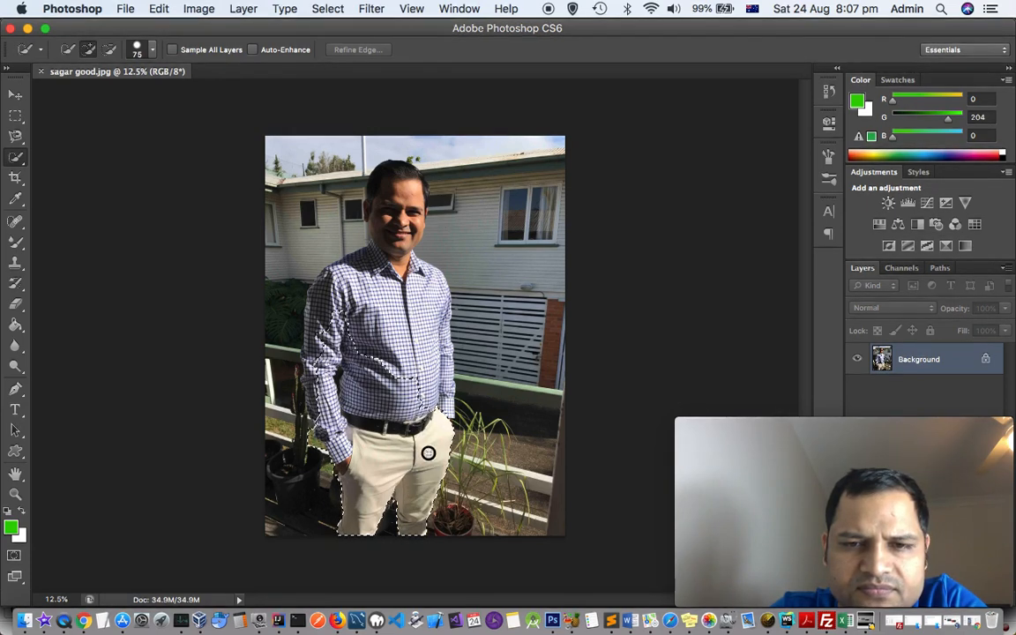
{"action": "mouse_move", "coordinate": [441, 367]}
{"action": "left_mouse_down"}
{"action": "mouse_move", "coordinate": [438, 290]}
{"action": "mouse_move", "coordinate": [414, 289]}
{"action": "mouse_move", "coordinate": [375, 319]}
{"action": "mouse_move", "coordinate": [399, 337]}
{"action": "mouse_move", "coordinate": [394, 360]}
{"action": "mouse_move", "coordinate": [352, 293]}
{"action": "mouse_move", "coordinate": [346, 267]}
{"action": "mouse_move", "coordinate": [359, 257]}
{"action": "mouse_move", "coordinate": [326, 296]}
{"action": "left_mouse_up"}
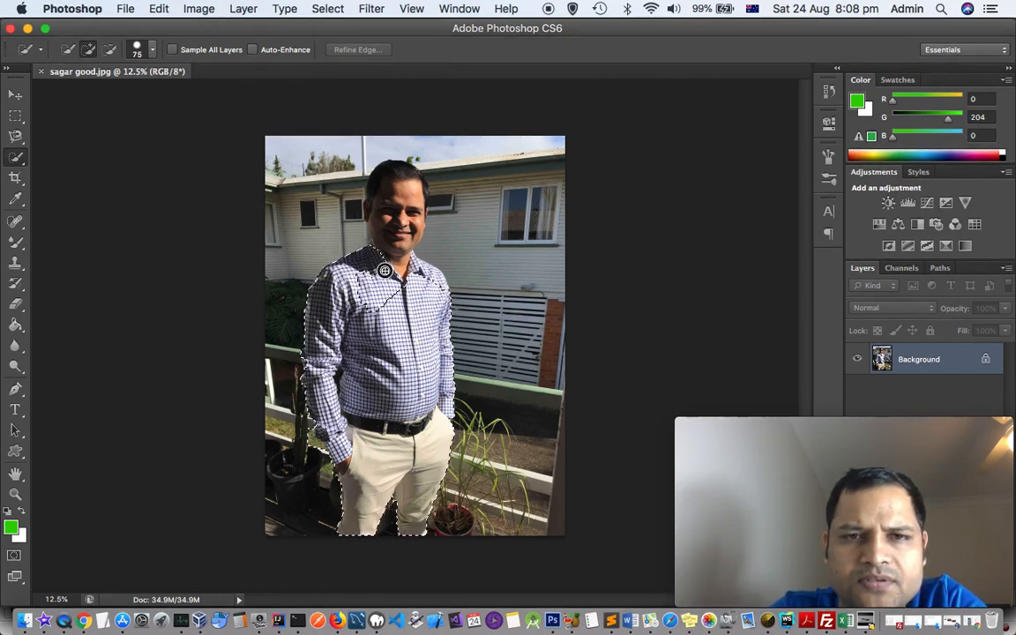
{"action": "mouse_move", "coordinate": [385, 271]}
{"action": "left_mouse_down"}
{"action": "mouse_move", "coordinate": [336, 283]}
{"action": "mouse_move", "coordinate": [417, 270]}
{"action": "left_mouse_up"}
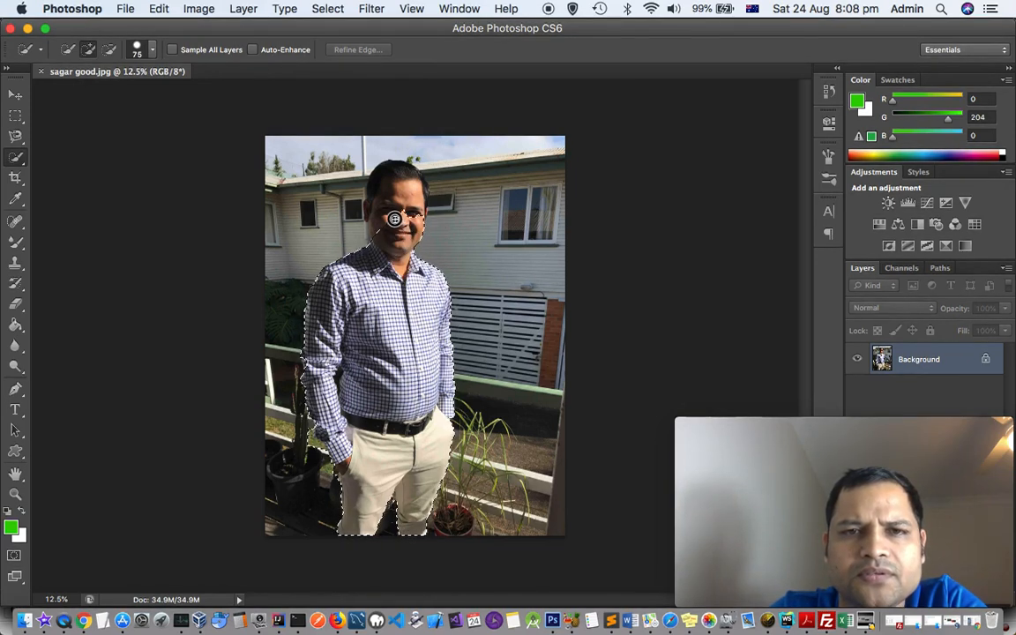
{"action": "left_click_drag", "start_coordinate": [394, 219], "coordinate": [389, 212]}
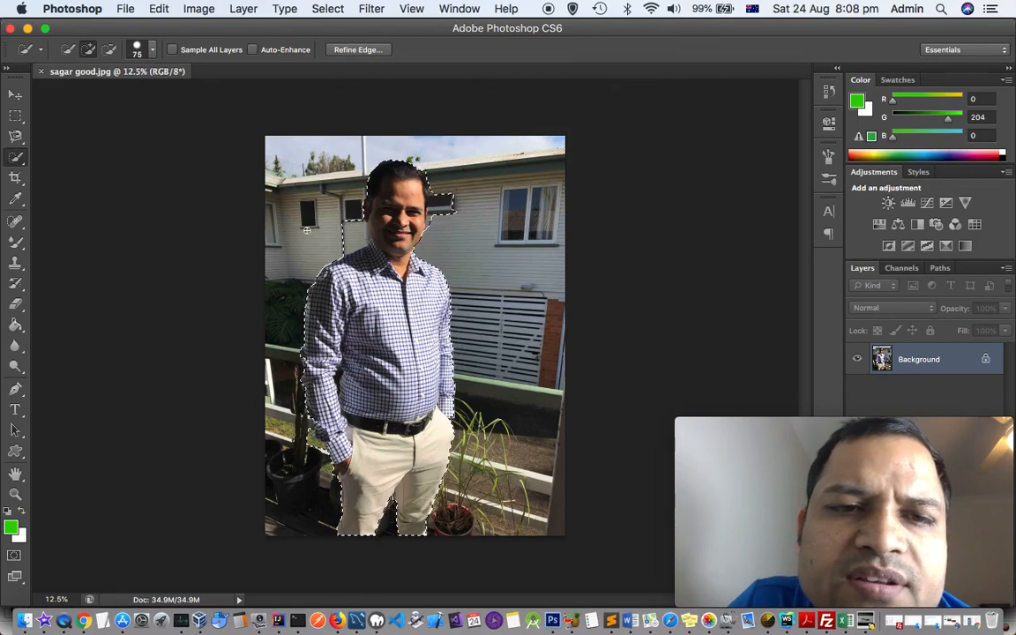
Subtract the wall and window areas beside the man's head from the selection
{"action": "key", "text": "alt"}
{"action": "key", "text": "alt"}
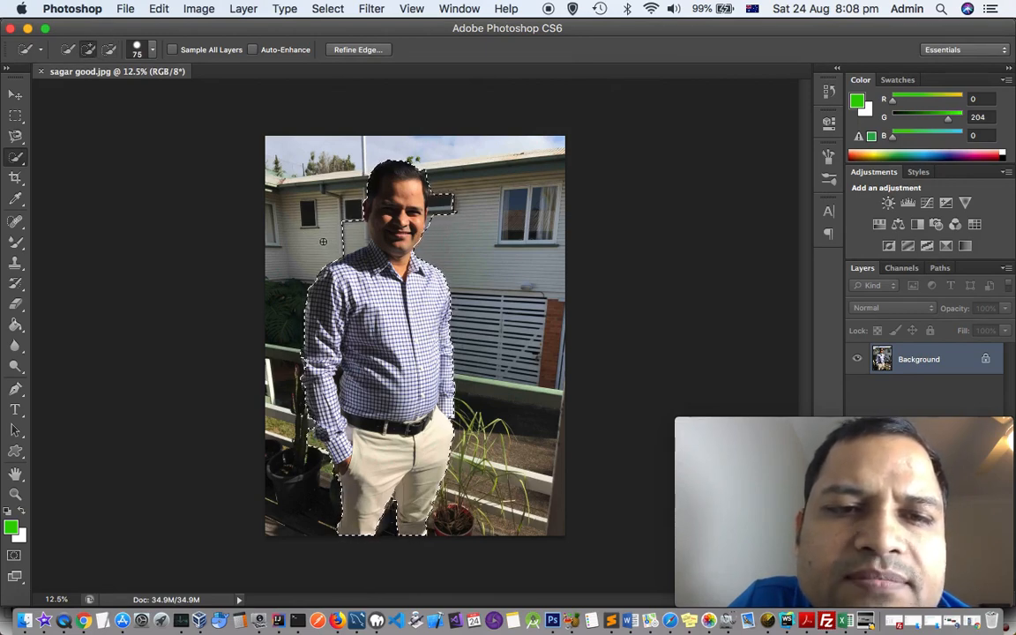
{"action": "key", "text": "alt"}
{"action": "key", "text": "alt"}
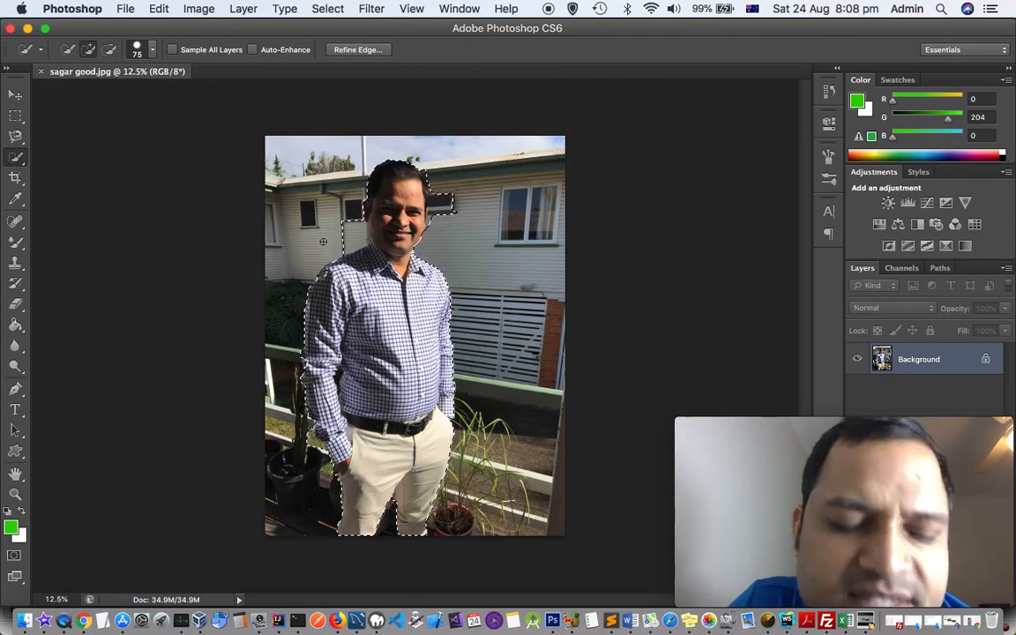
{"action": "key", "text": "alt"}
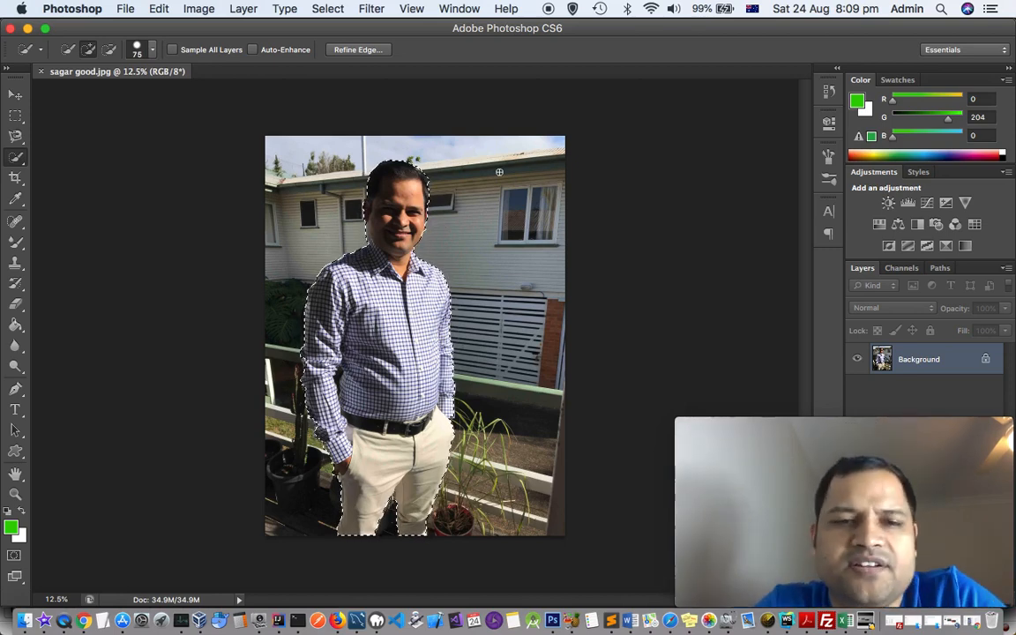
Refine the selection edge with smooth 20, feather 10 px and shift edge +38%, and copy the man to a new layer
{"action": "left_click", "coordinate": [338, 51]}
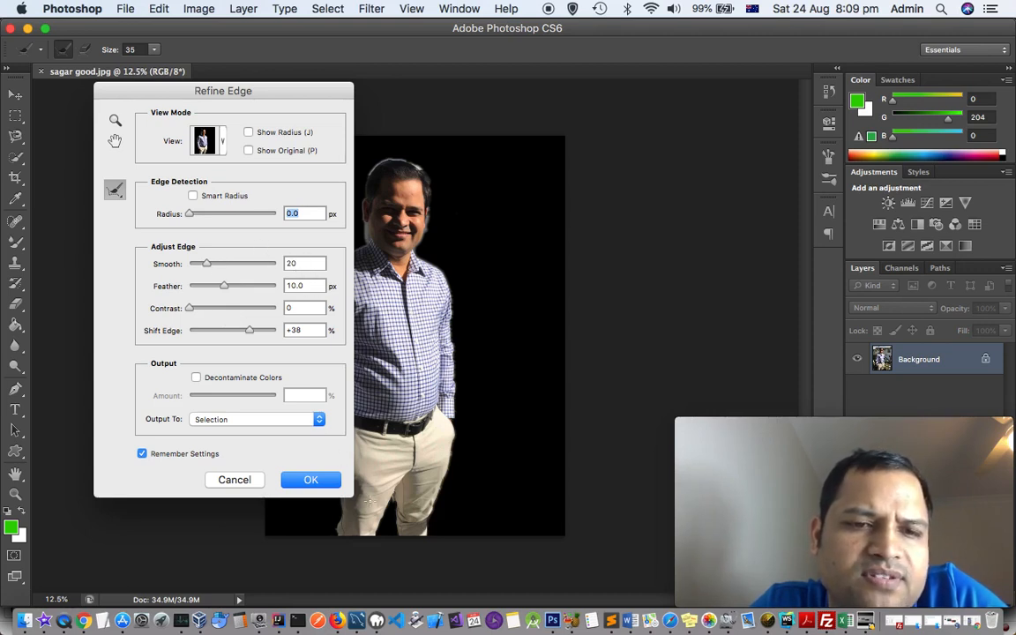
{"action": "left_click", "coordinate": [323, 486]}
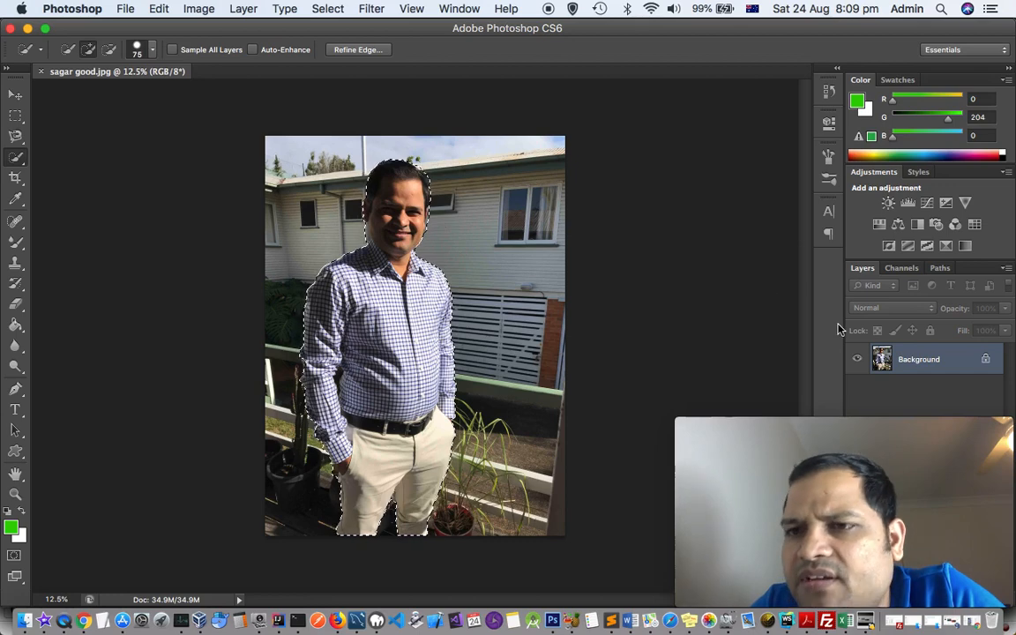
{"action": "right_click", "coordinate": [885, 359]}
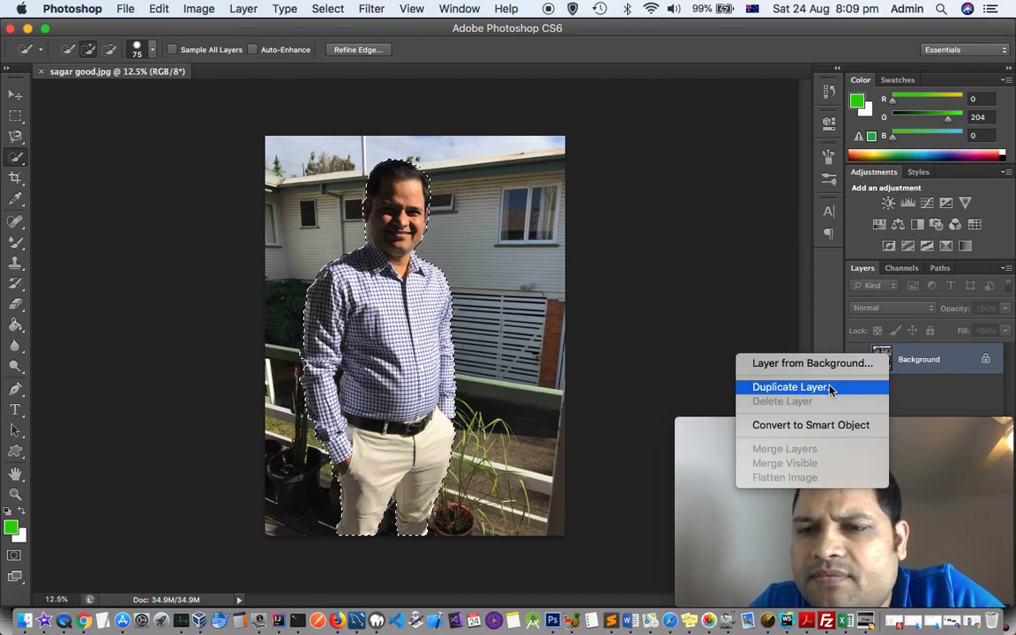
{"action": "right_click", "coordinate": [415, 303]}
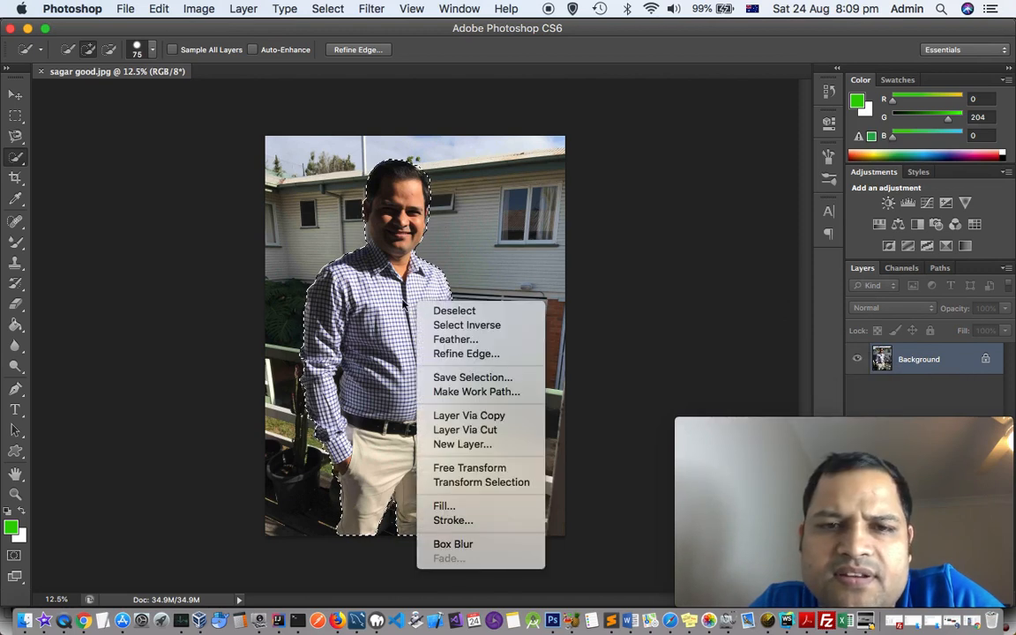
{"action": "left_click", "coordinate": [500, 418]}
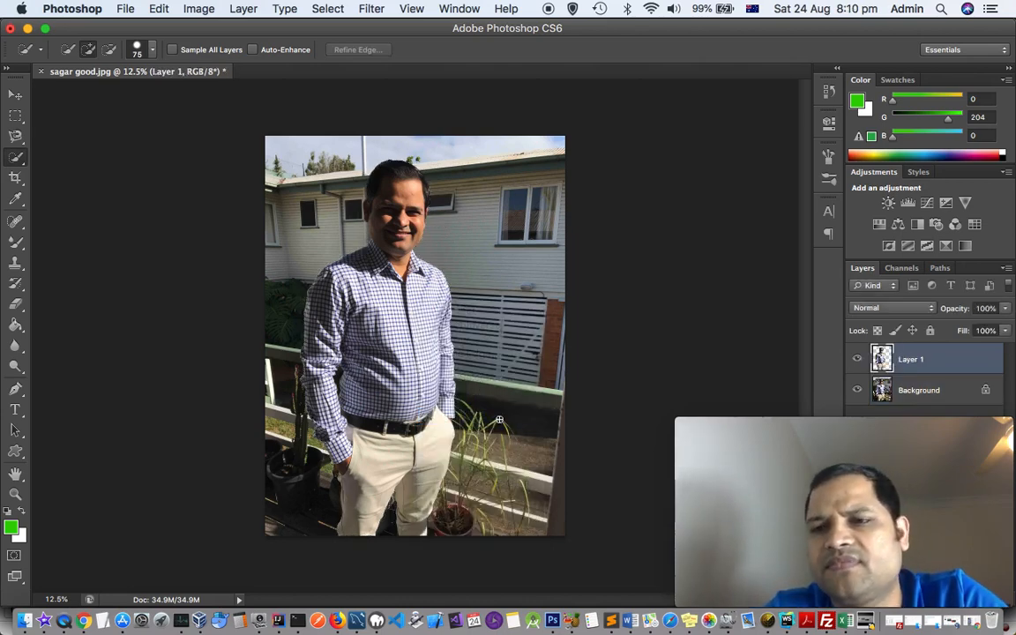
Make Layer 1 the active layer and hide the Background layer
{"action": "left_click", "coordinate": [932, 391]}
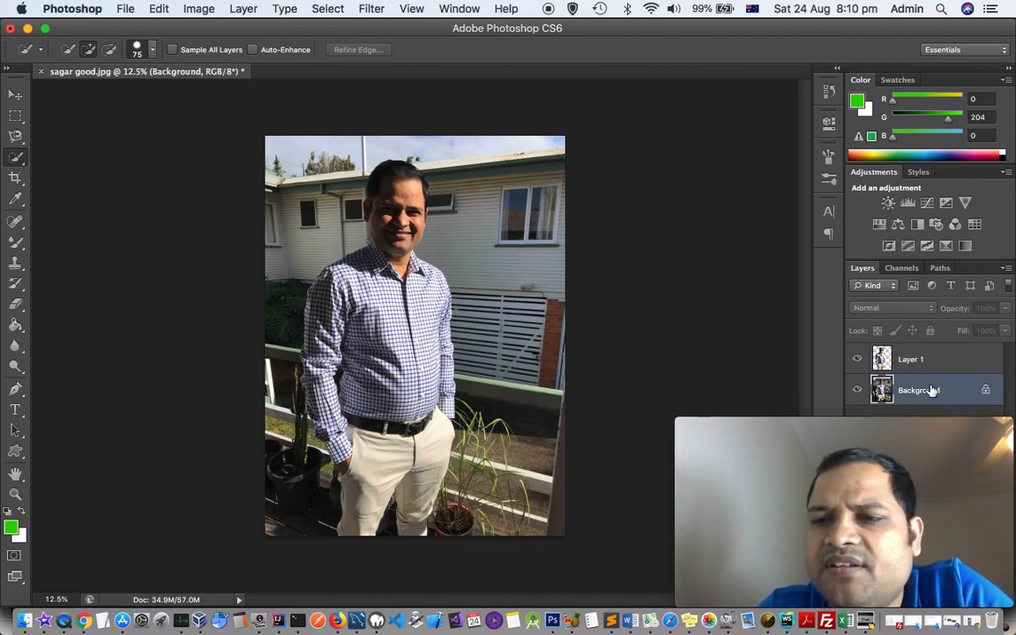
{"action": "left_click", "coordinate": [925, 362]}
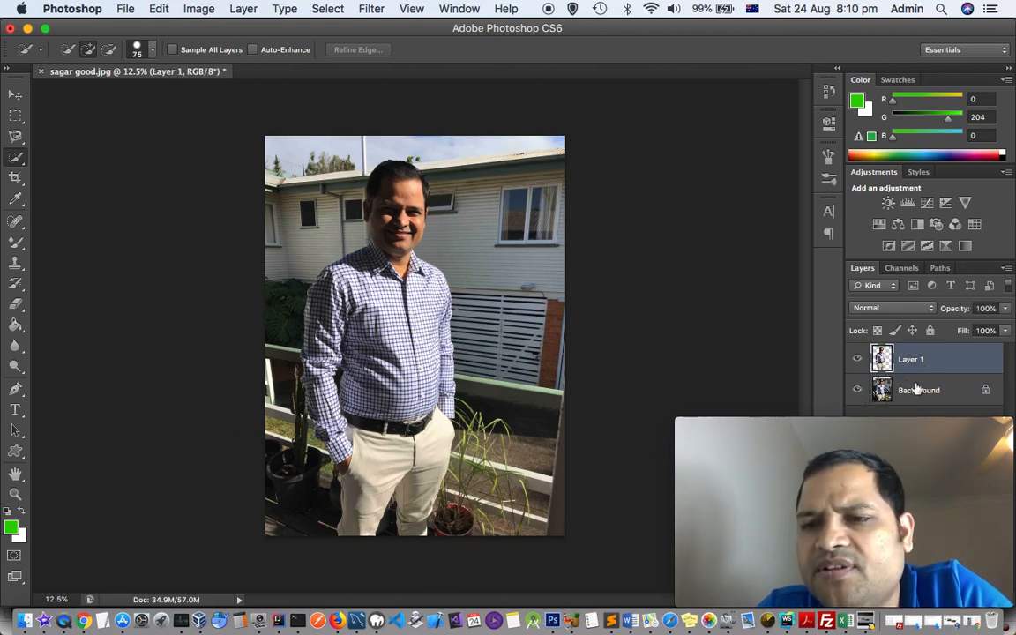
{"action": "left_click", "coordinate": [858, 392]}
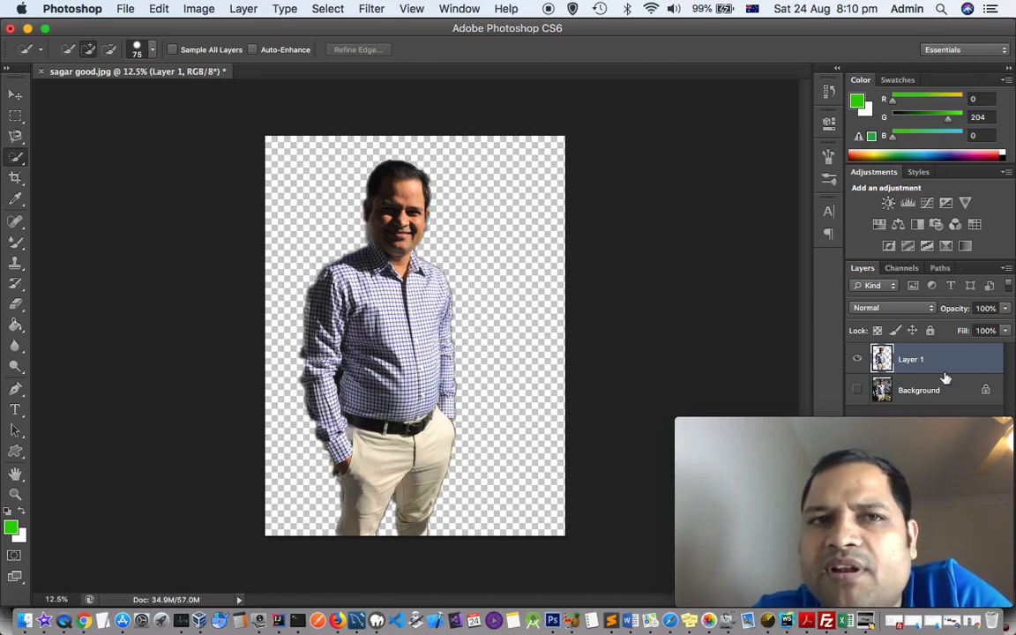
Add a Stroke layer effect to Layer 1 with a size of 51 px
{"action": "right_click", "coordinate": [938, 357]}
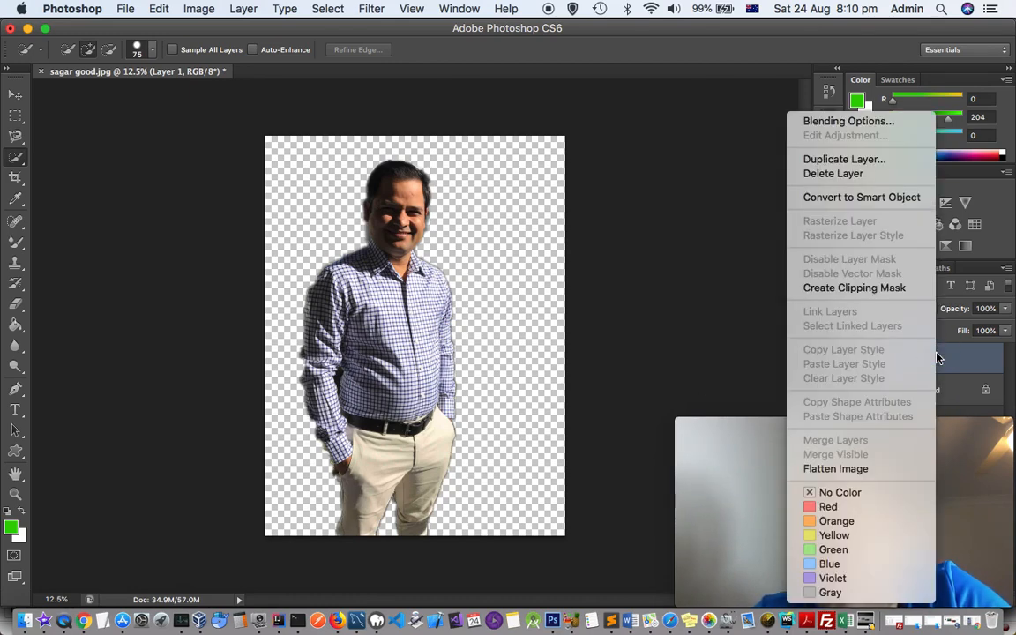
{"action": "left_click", "coordinate": [861, 123]}
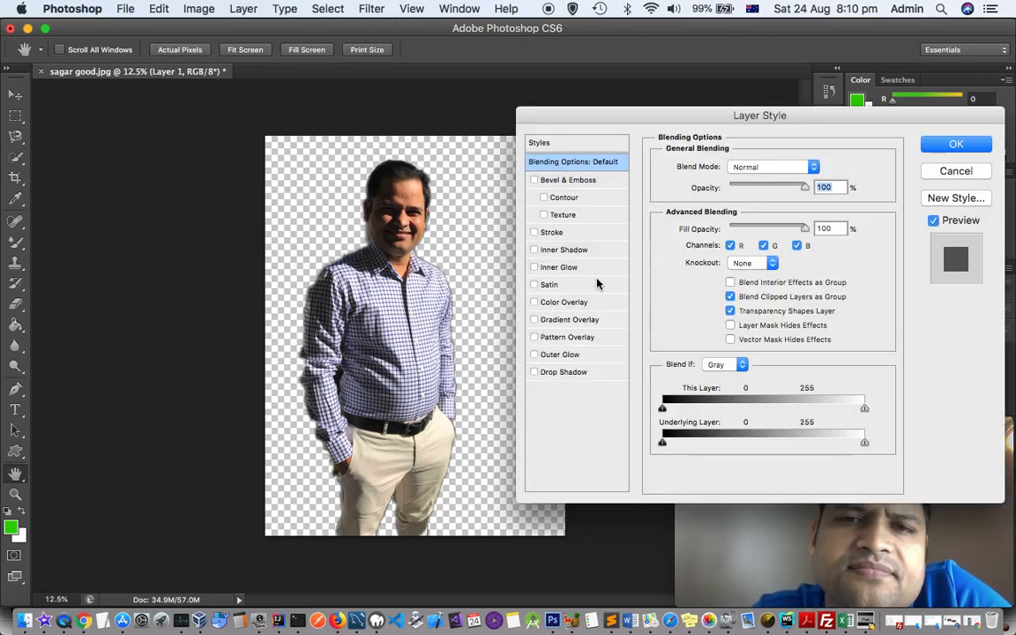
{"action": "left_click", "coordinate": [534, 233]}
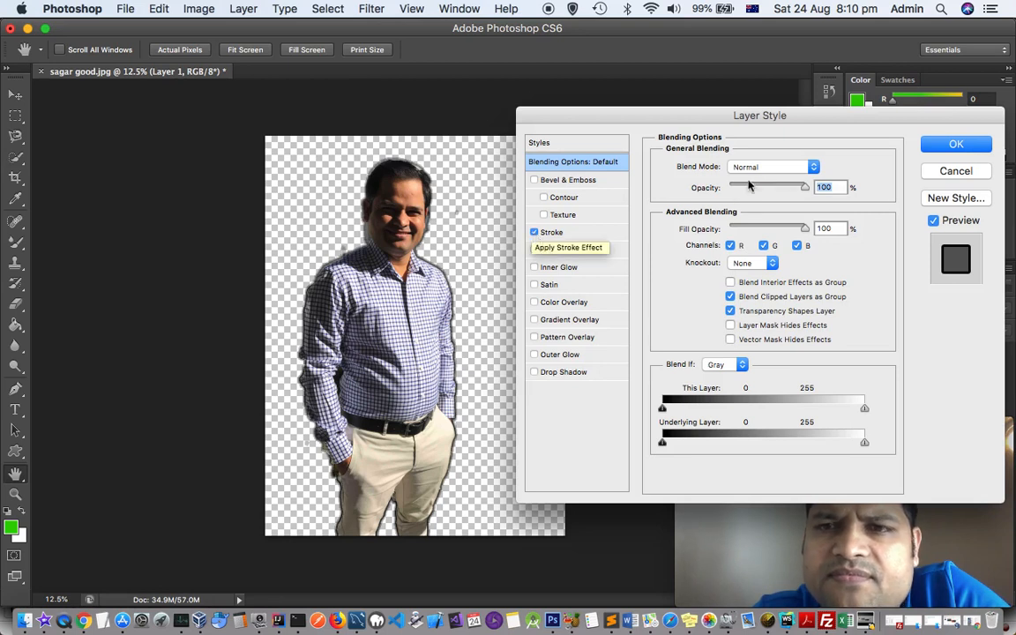
{"action": "left_click", "coordinate": [582, 233]}
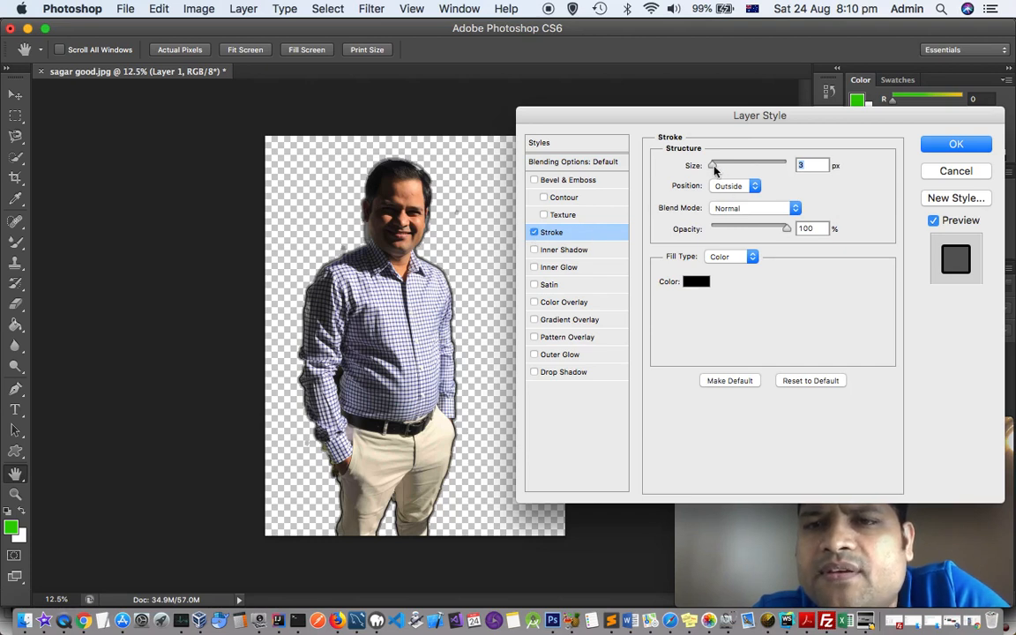
{"action": "left_click_drag", "start_coordinate": [715, 166], "coordinate": [732, 170]}
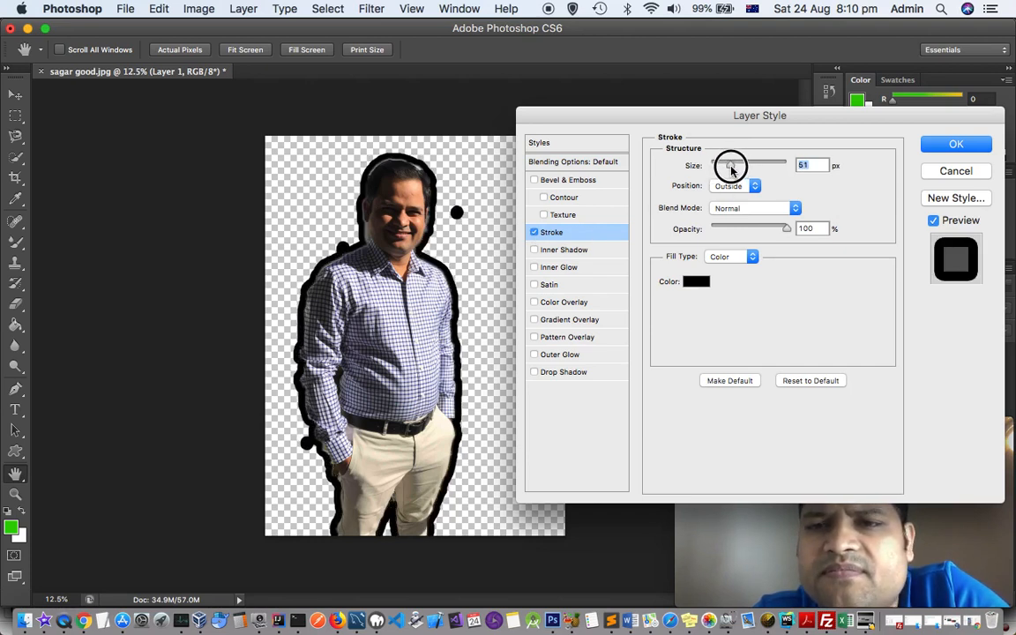
Set the stroke colour to white
{"action": "left_click", "coordinate": [696, 282]}
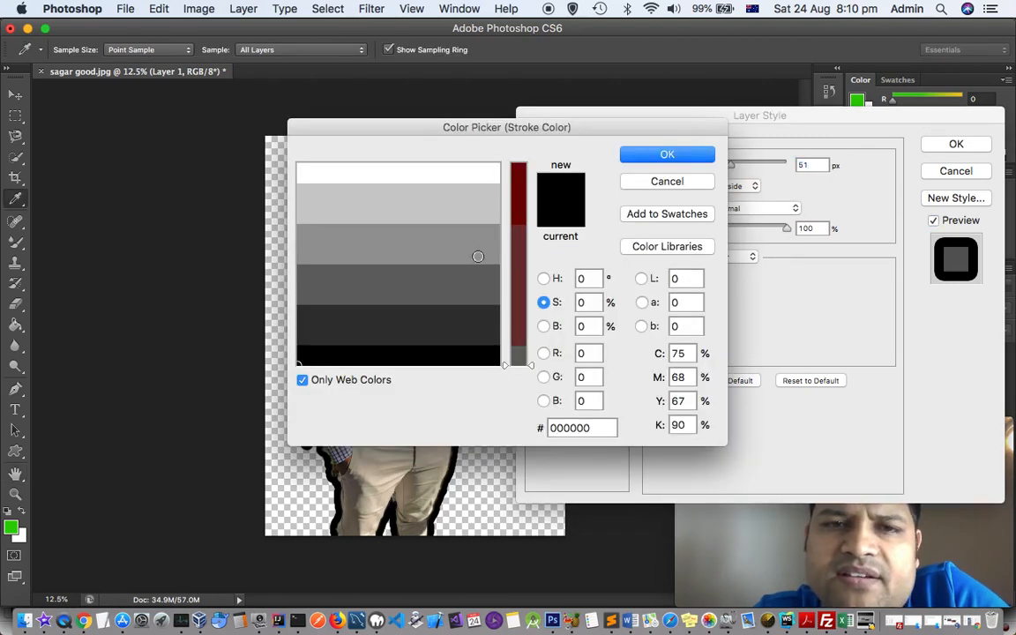
{"action": "left_click", "coordinate": [409, 180]}
{"action": "left_click", "coordinate": [670, 156]}
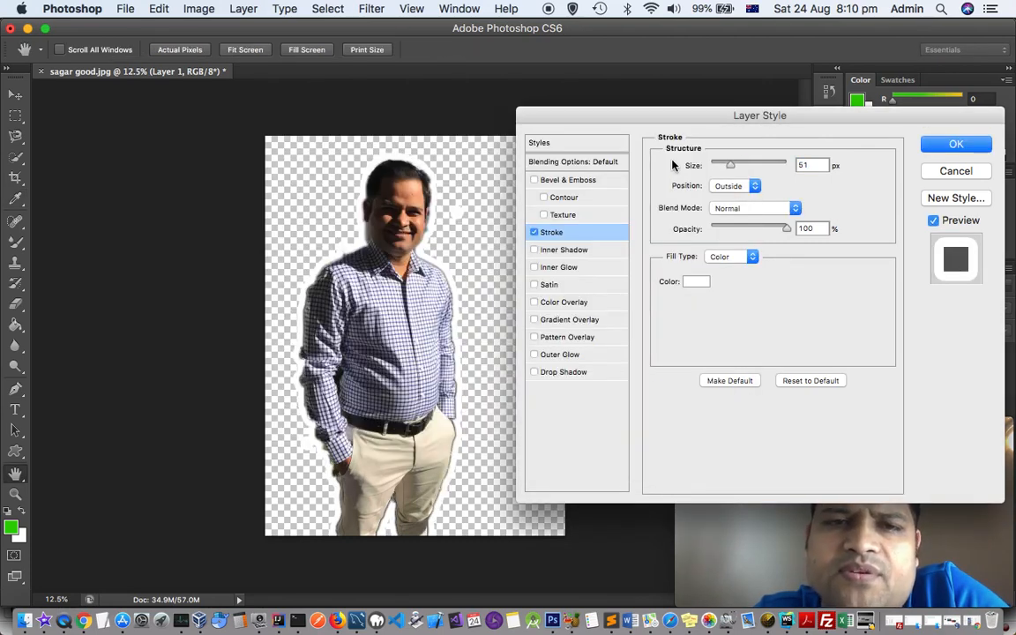
Change the stroke colour to the dark yellow cccc33
{"action": "left_click", "coordinate": [697, 282]}
{"action": "left_click_drag", "start_coordinate": [512, 242], "coordinate": [521, 220]}
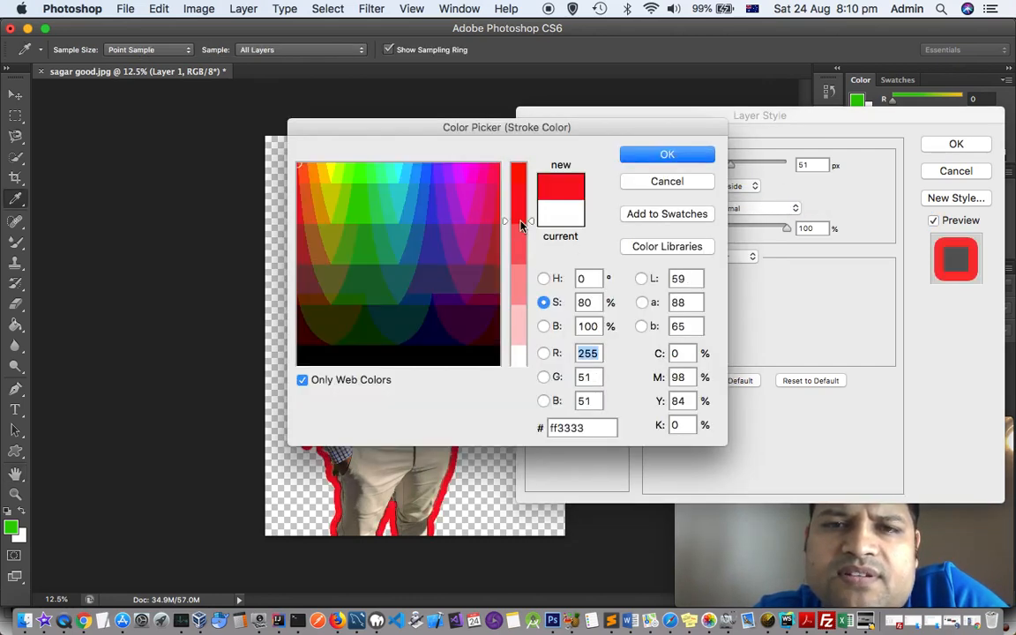
{"action": "left_click", "coordinate": [332, 197]}
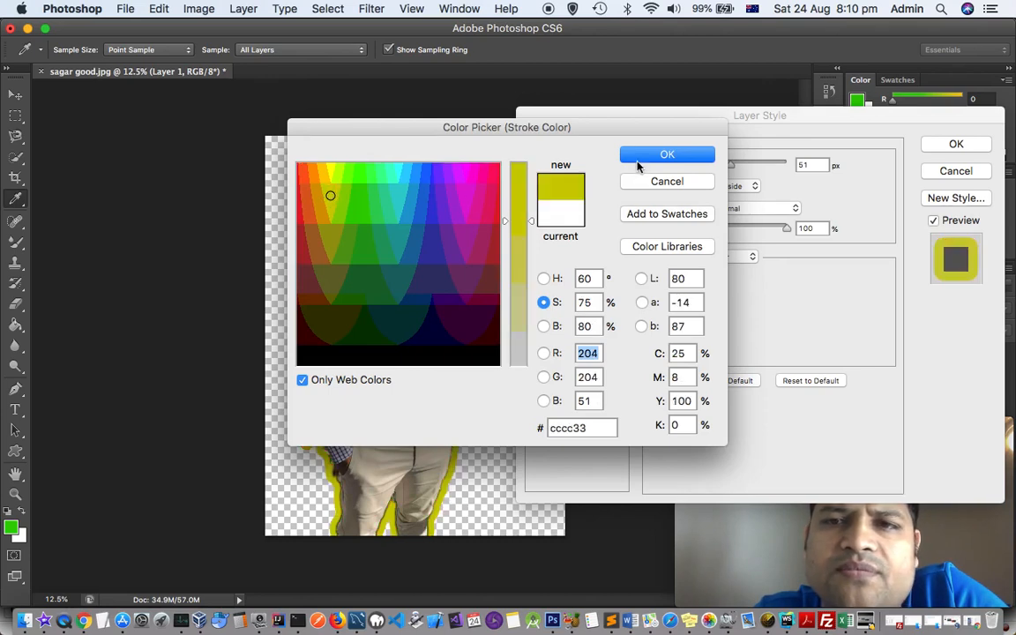
{"action": "left_click", "coordinate": [640, 159]}
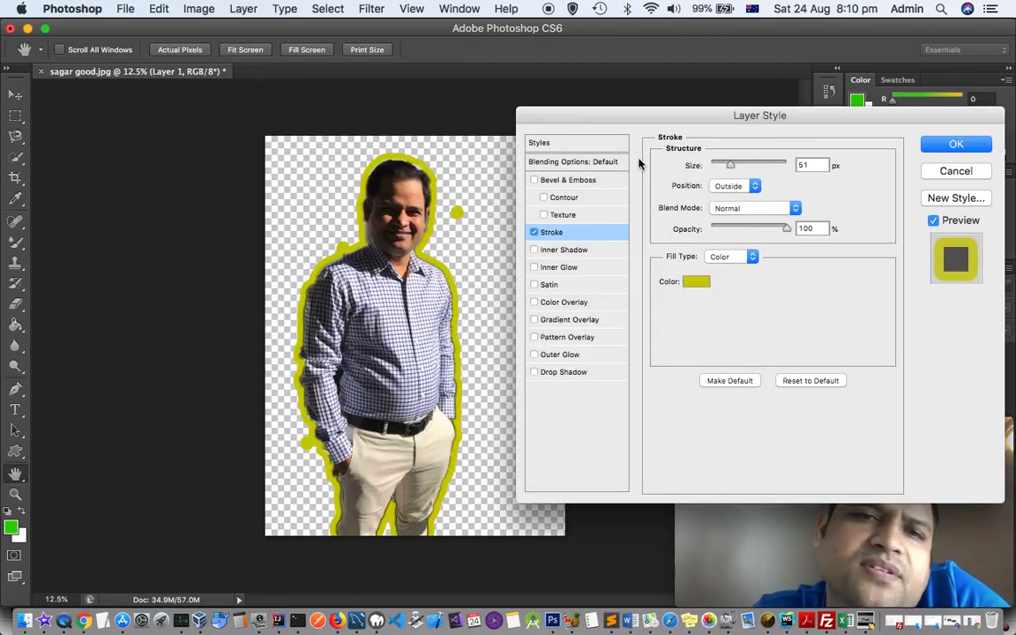
{"action": "left_click", "coordinate": [959, 147]}
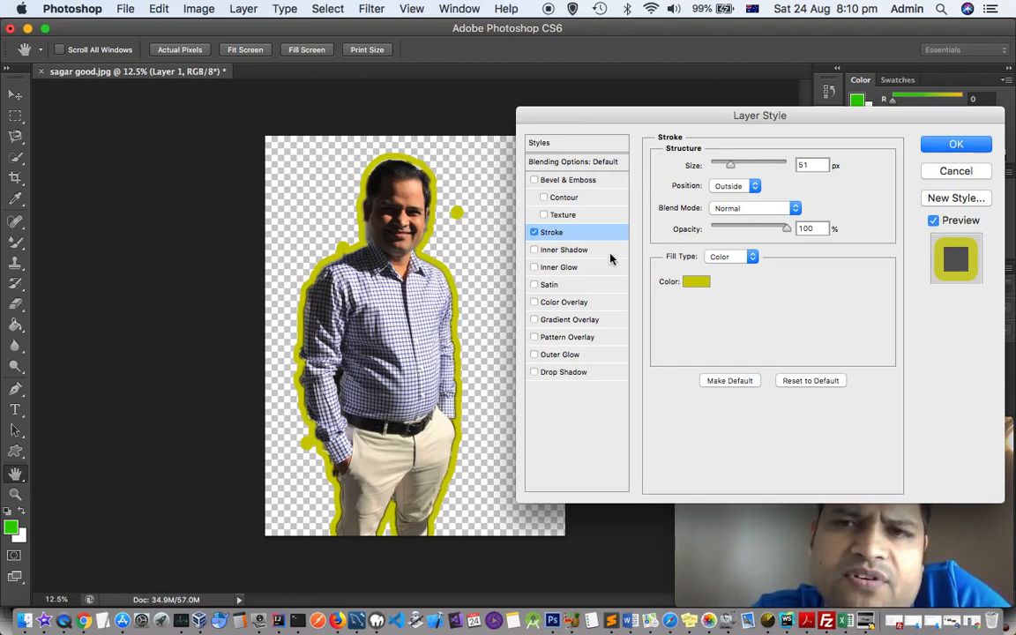
Lower the stroke's opacity to 81% and set its blend mode to Darken after trying Dissolve
{"action": "mouse_move", "coordinate": [780, 231]}
{"action": "left_mouse_down"}
{"action": "mouse_move", "coordinate": [753, 231]}
{"action": "mouse_move", "coordinate": [774, 233]}
{"action": "left_mouse_up"}
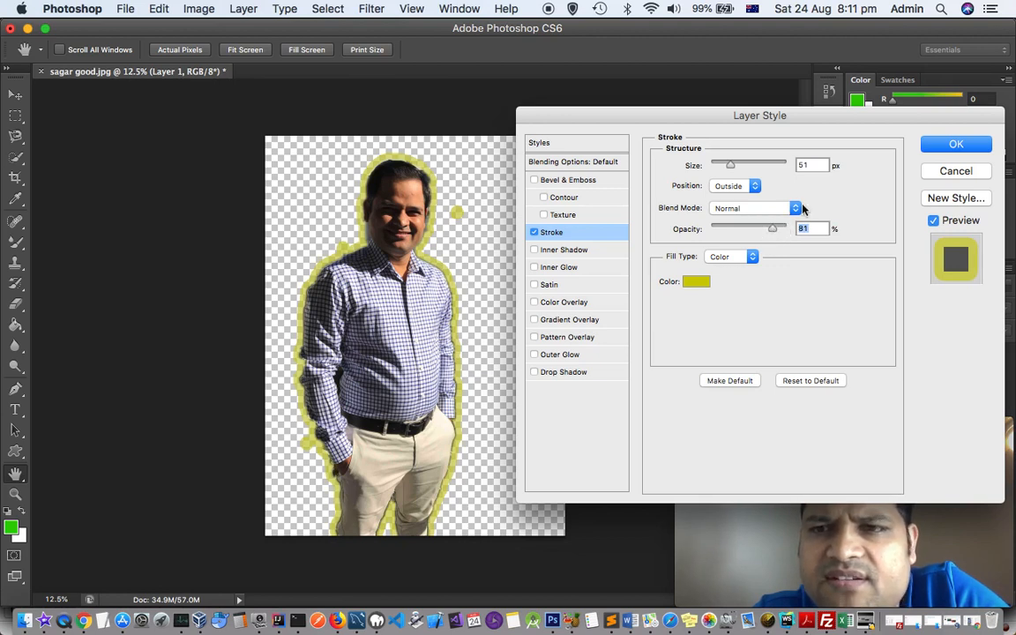
{"action": "left_click", "coordinate": [801, 208]}
{"action": "left_click", "coordinate": [771, 220]}
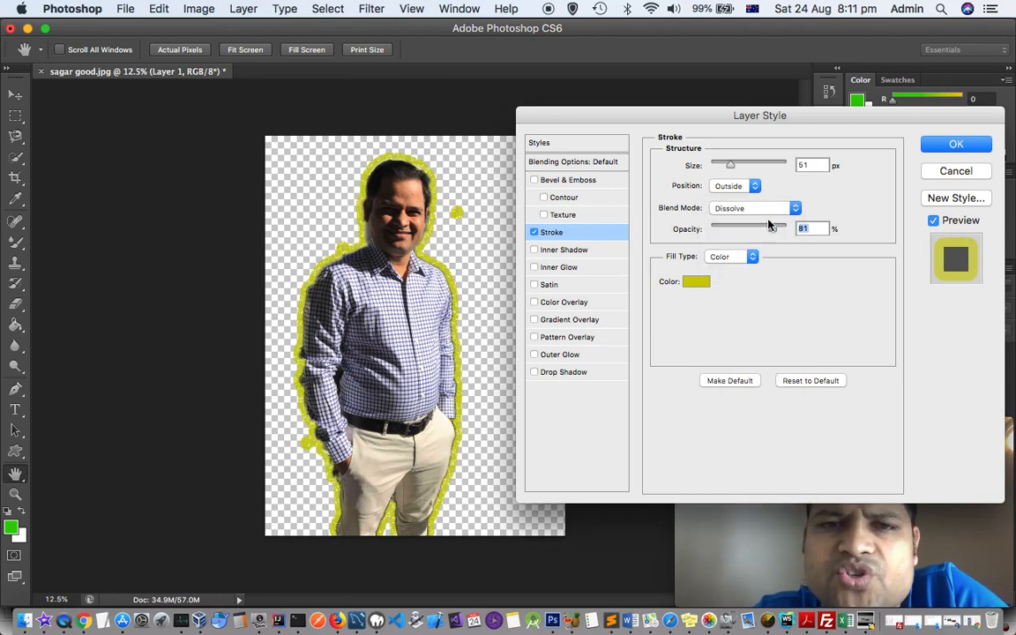
{"action": "left_click", "coordinate": [781, 209]}
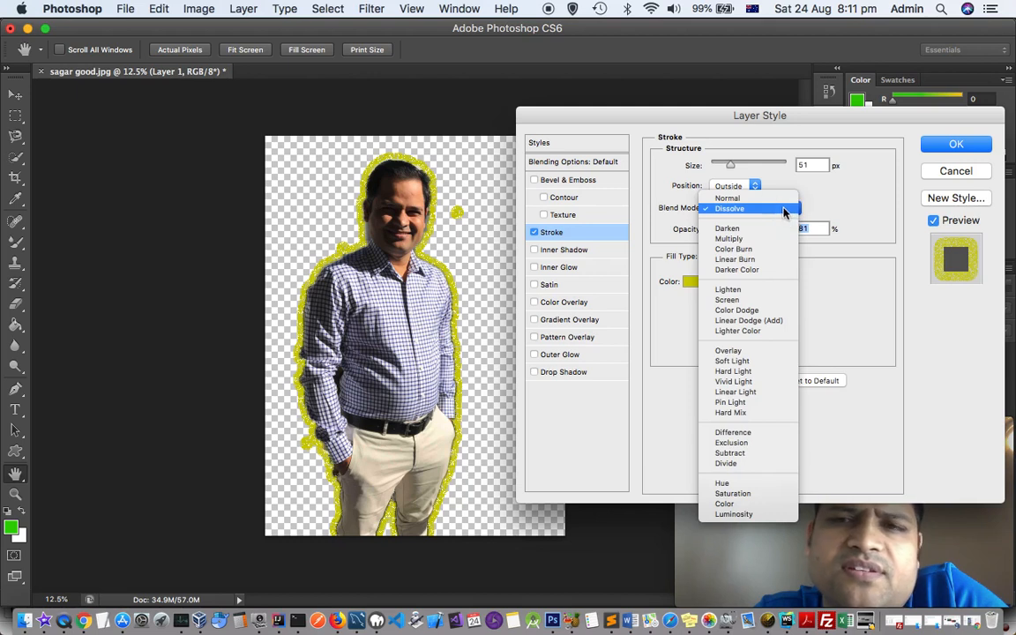
{"action": "left_click", "coordinate": [757, 231]}
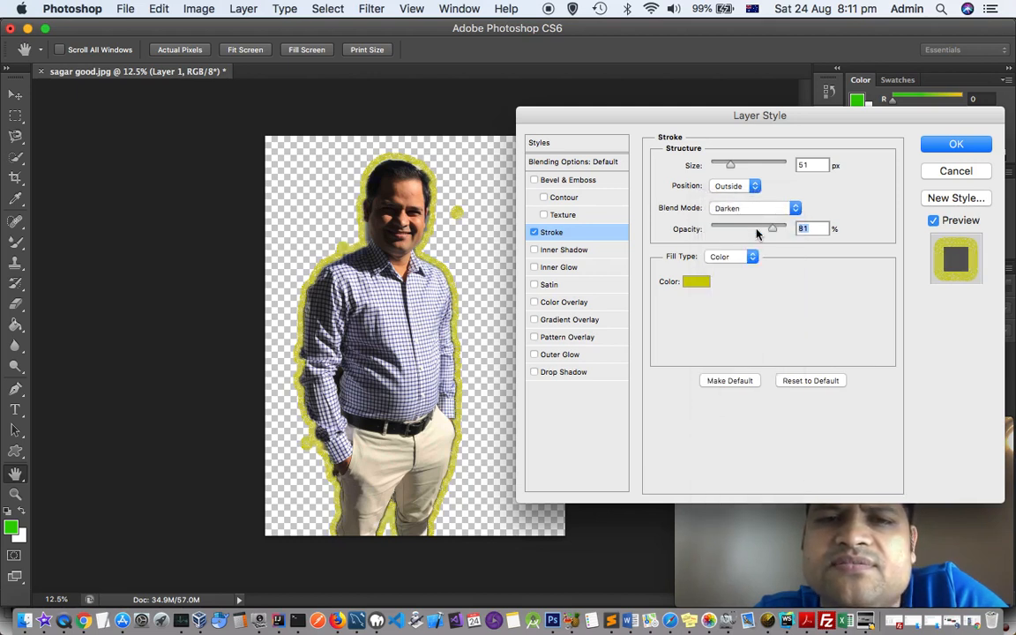
Try the Inside and Center positions for the stroke and return it to Outside
{"action": "left_click", "coordinate": [750, 186]}
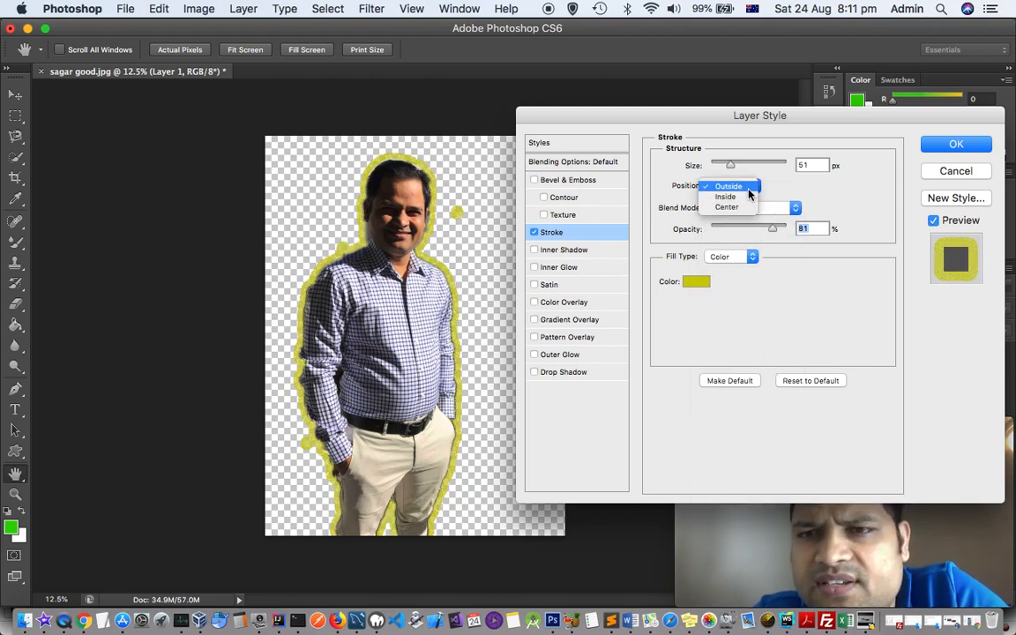
{"action": "left_click", "coordinate": [727, 197]}
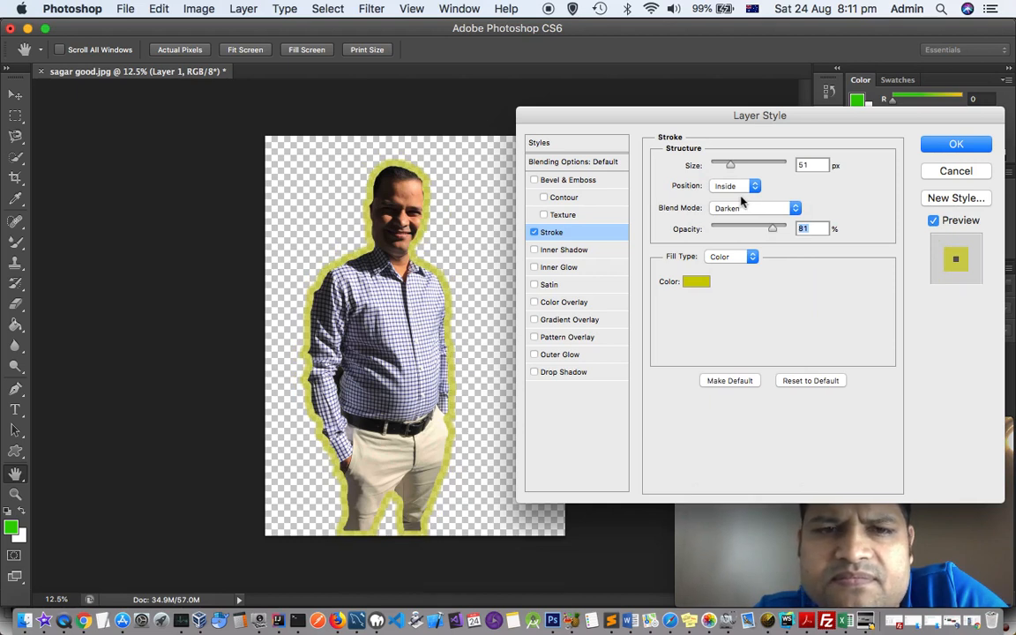
{"action": "left_click", "coordinate": [741, 187]}
{"action": "left_click", "coordinate": [737, 200]}
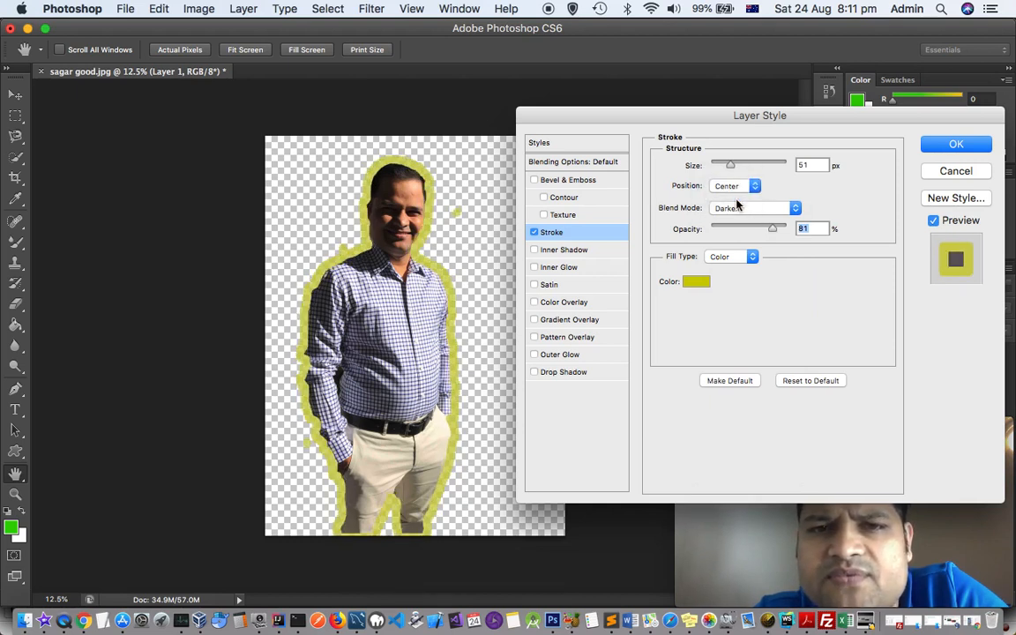
{"action": "left_click", "coordinate": [744, 186]}
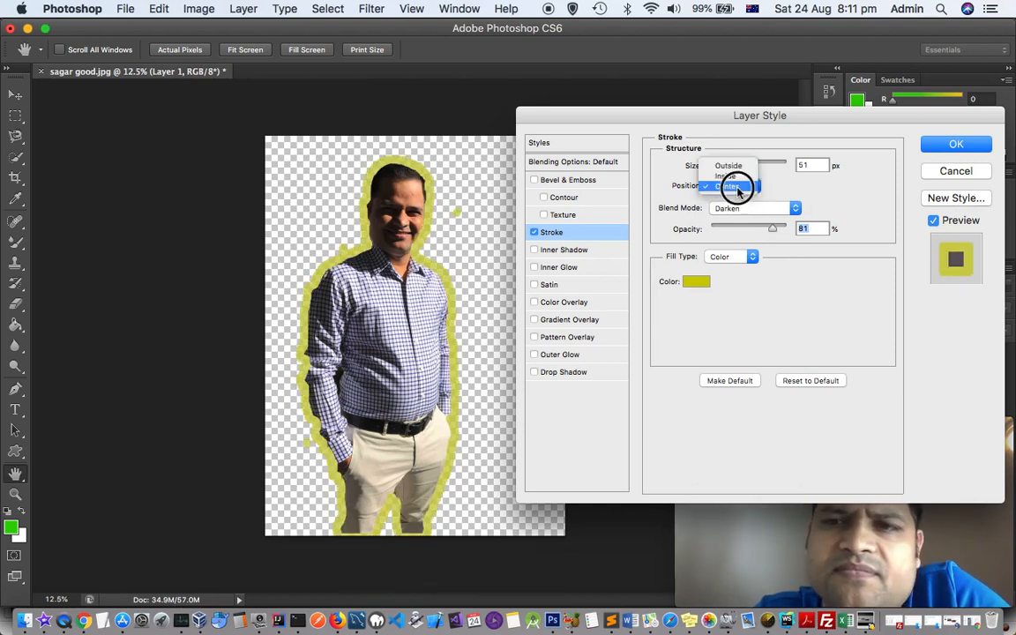
{"action": "left_click", "coordinate": [732, 167]}
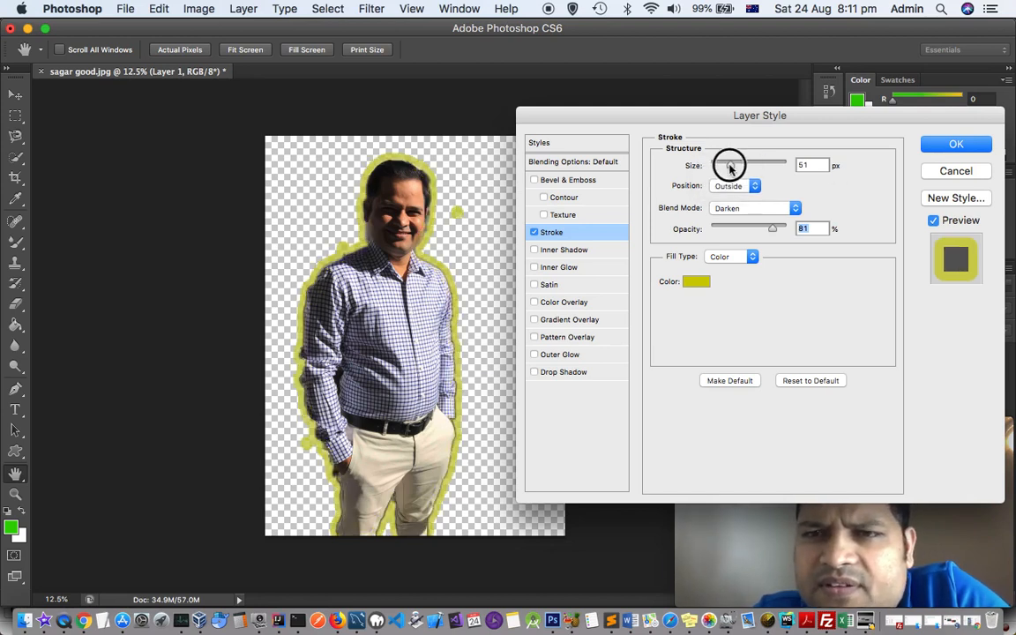
Reduce the stroke size to 46 px and apply the layer style to Layer 1
{"action": "mouse_move", "coordinate": [729, 167]}
{"action": "left_mouse_down"}
{"action": "mouse_move", "coordinate": [755, 170]}
{"action": "mouse_move", "coordinate": [726, 164]}
{"action": "mouse_move", "coordinate": [729, 174]}
{"action": "left_mouse_up"}
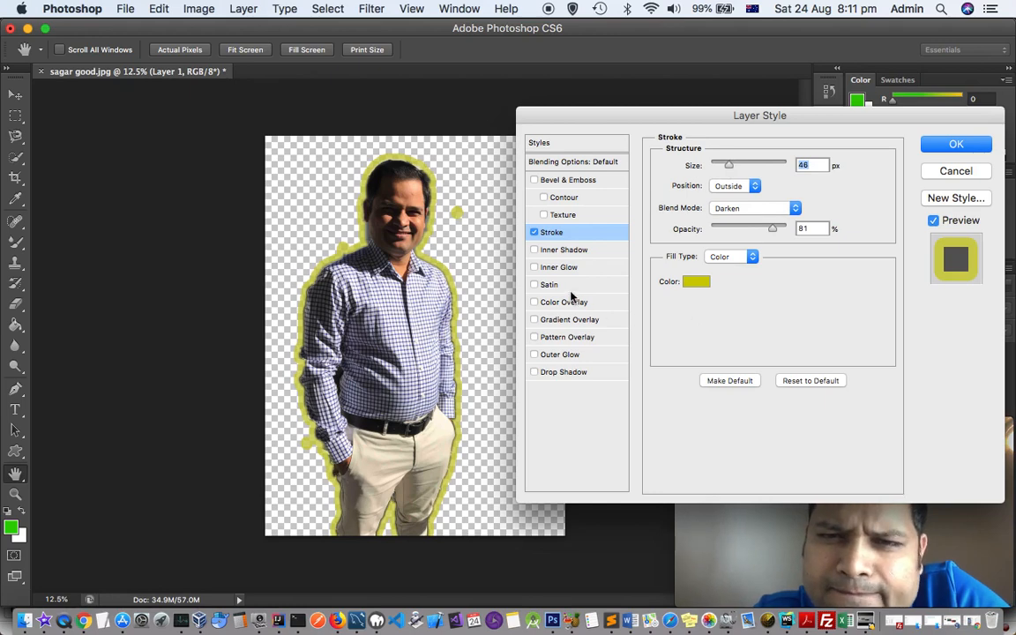
{"action": "left_click", "coordinate": [958, 147]}
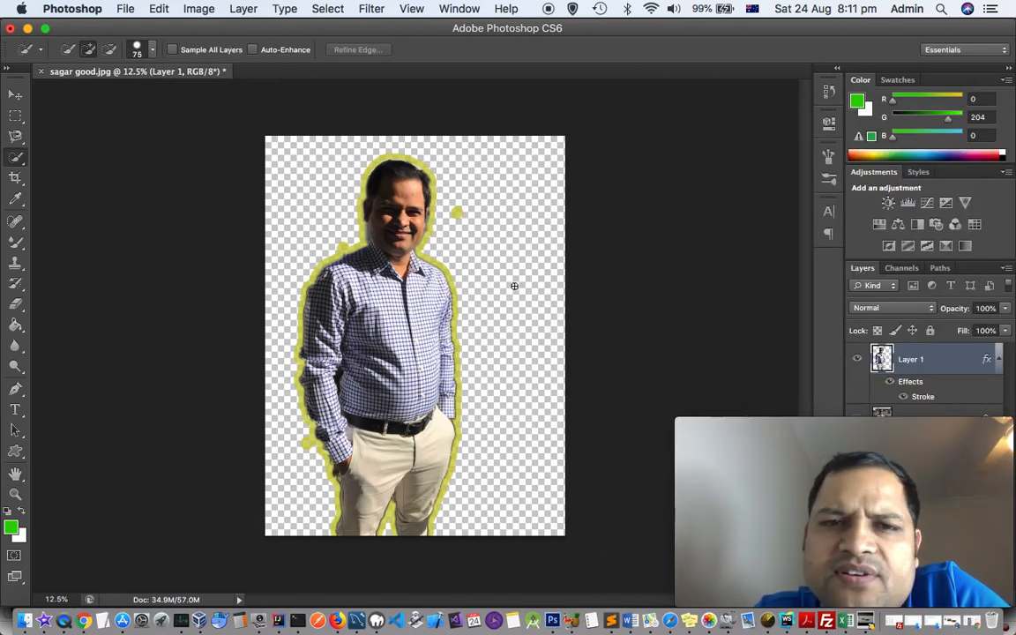